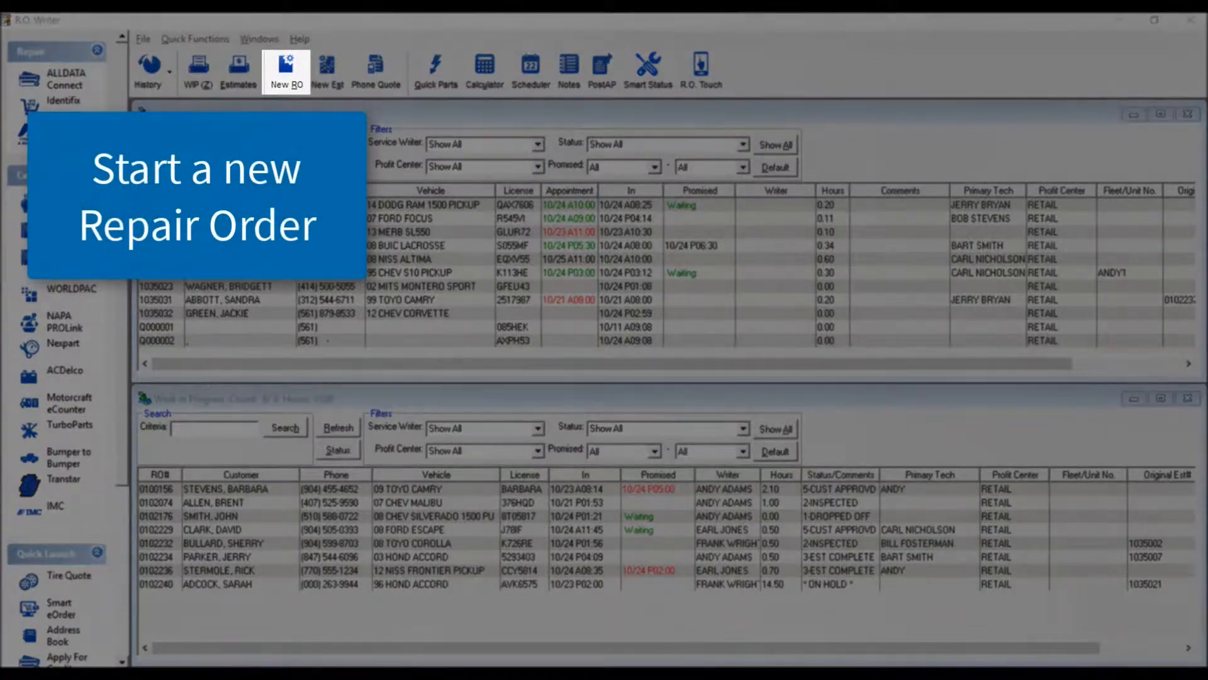
# Step: Start a new repair order for customer Bell and begin adding a new vehicle
pyautogui.click(287, 74)
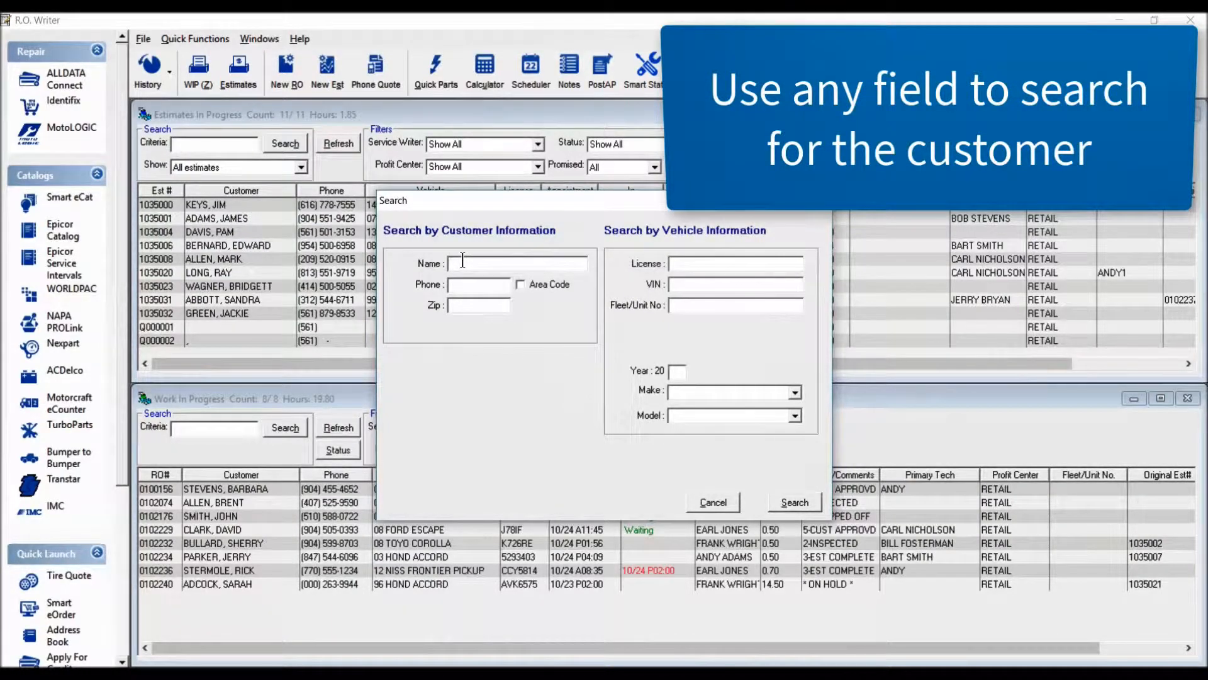
pyautogui.write('bell')
pyautogui.press('Return')
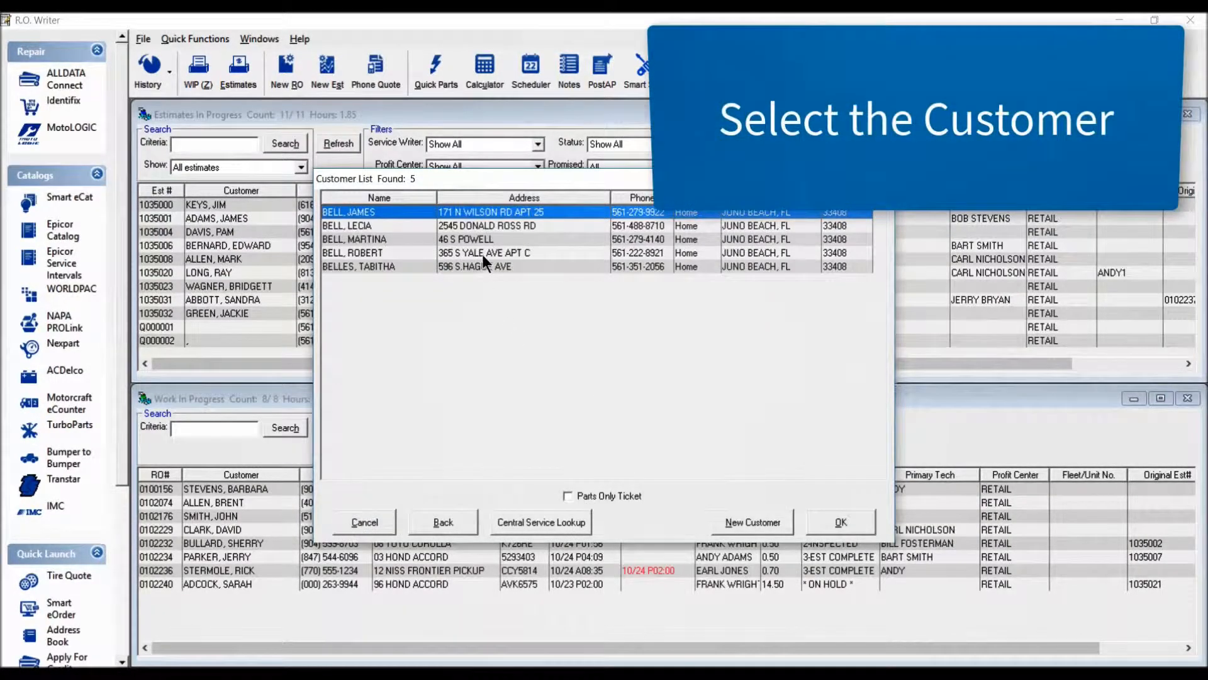
pyautogui.doubleClick(482, 254)
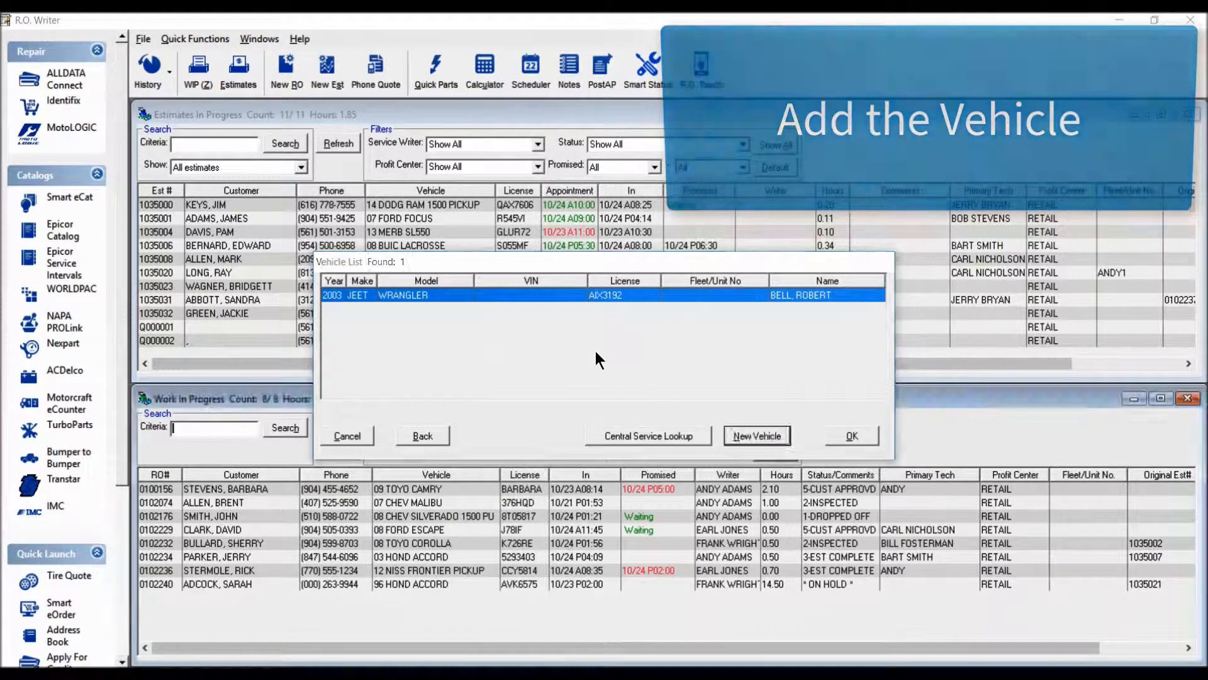
pyautogui.press('Return')
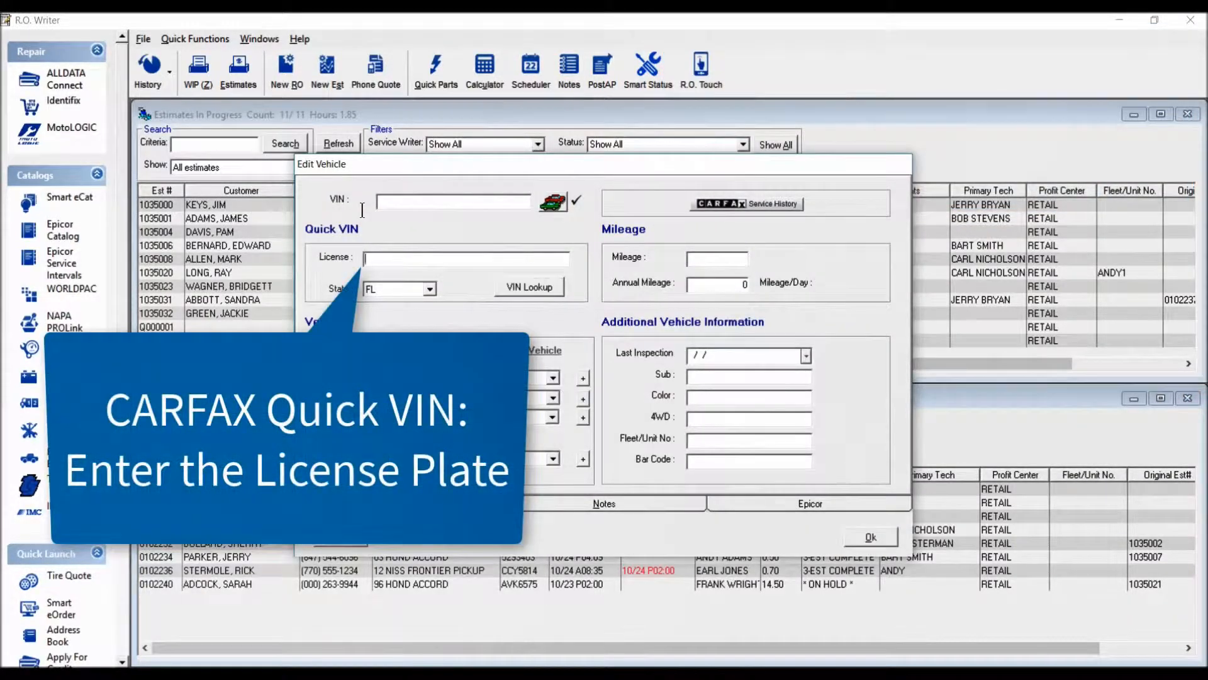
pyautogui.write('CAGN05')
pyautogui.click(510, 286)
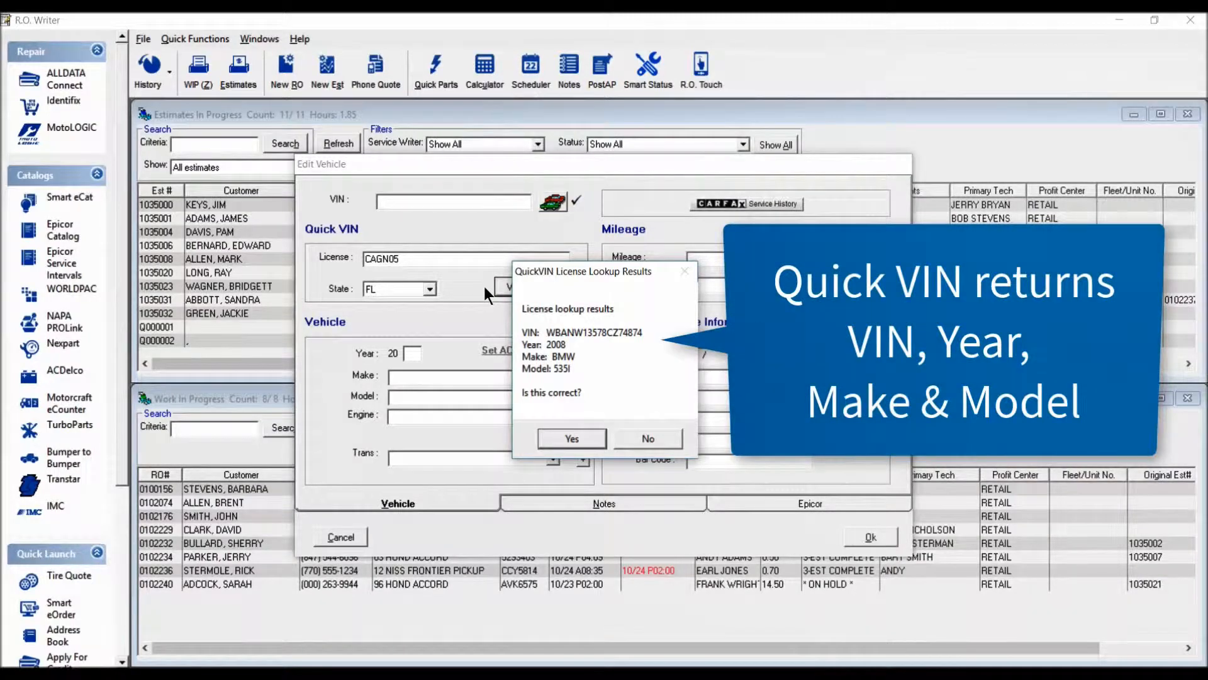
pyautogui.click(574, 436)
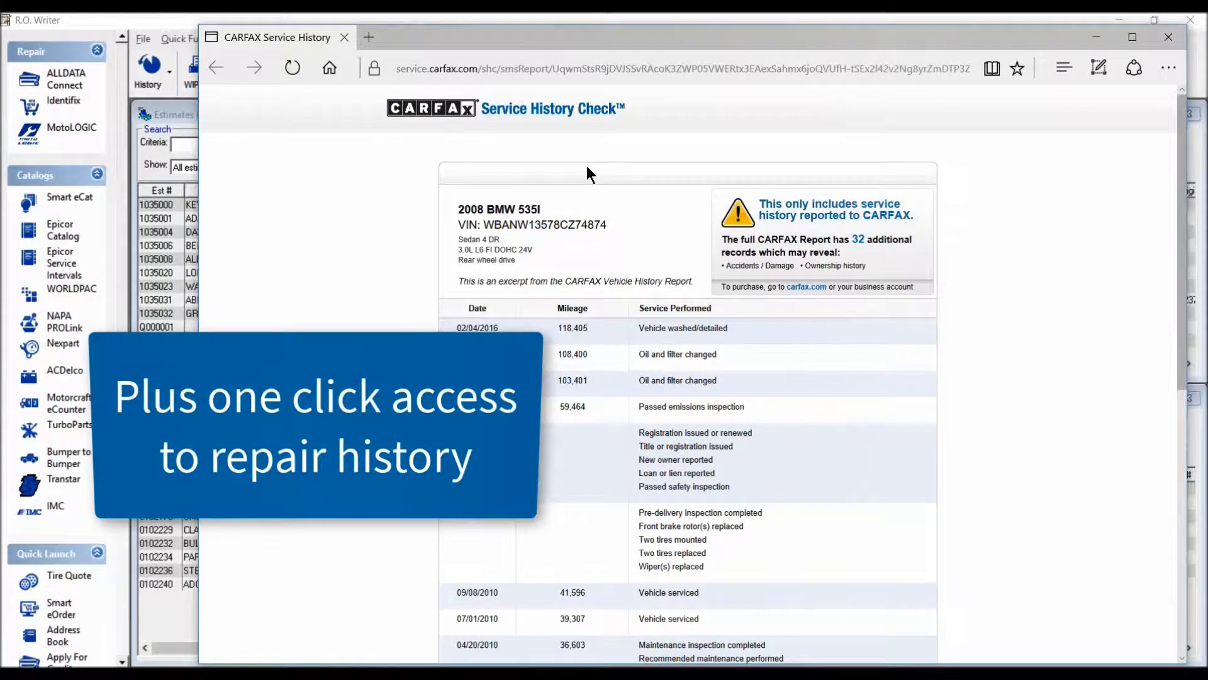
pyautogui.click(1167, 38)
# Step: Save the vehicle, note the noisy-brakes complaint, and show the order's parts and labor jobs
pyautogui.click(870, 537)
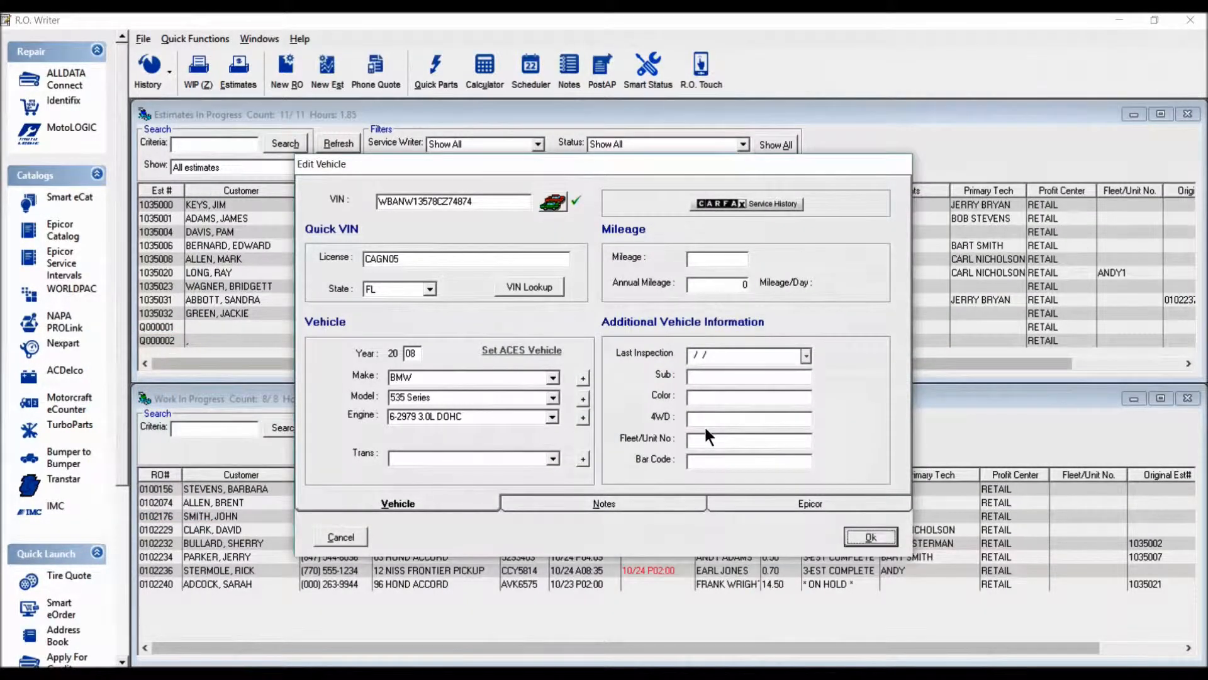
pyautogui.write('Customer states brakes are noisy; che')
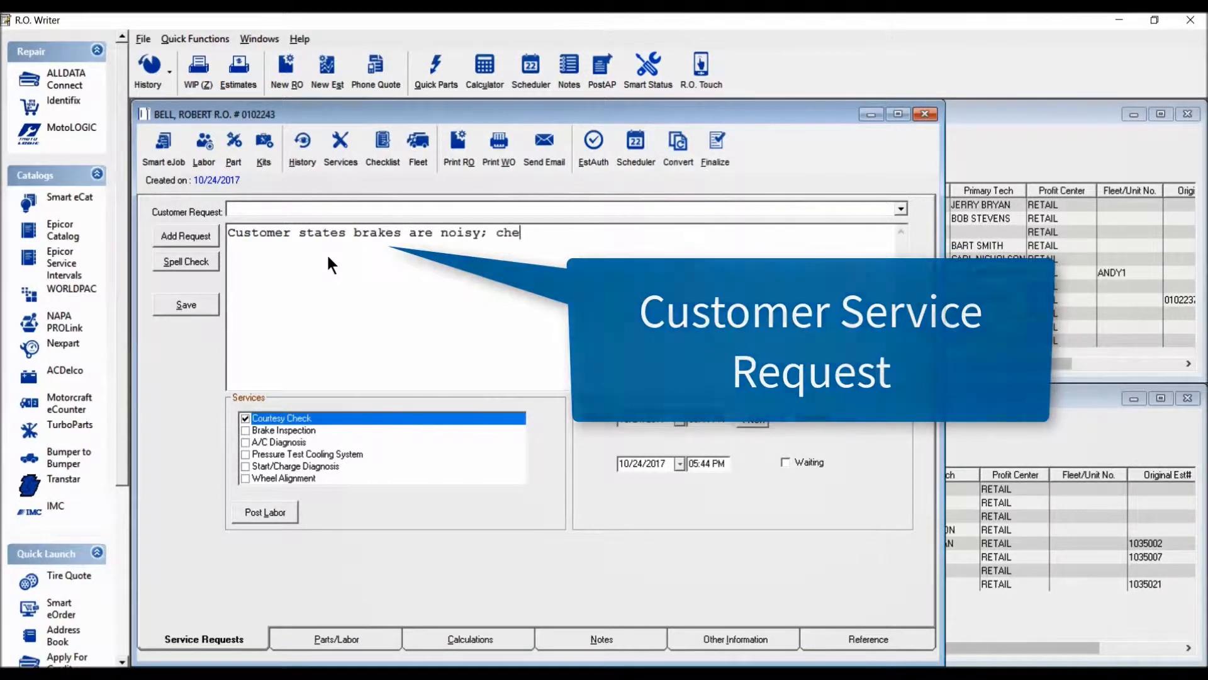
pyautogui.write('ck and advise.')
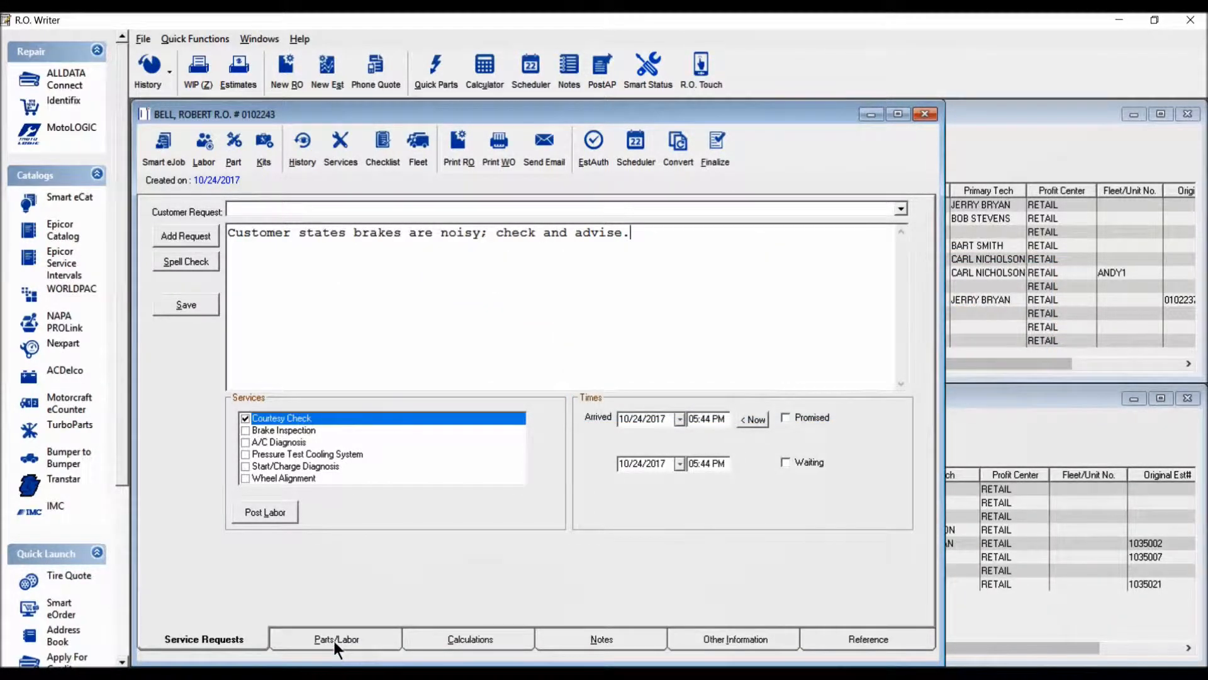
pyautogui.click(335, 639)
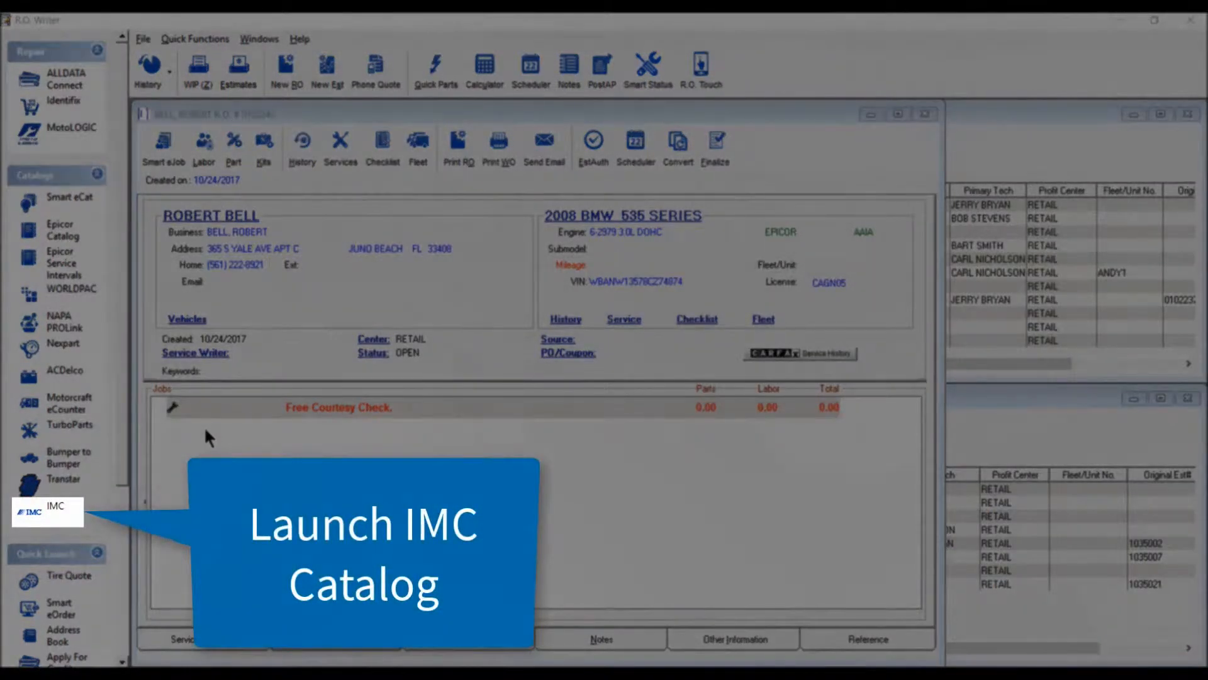
# Step: In the IMC catalog, filter to brake pads and add the Bosch QuietCast BP918 pad to the cart
pyautogui.click(56, 508)
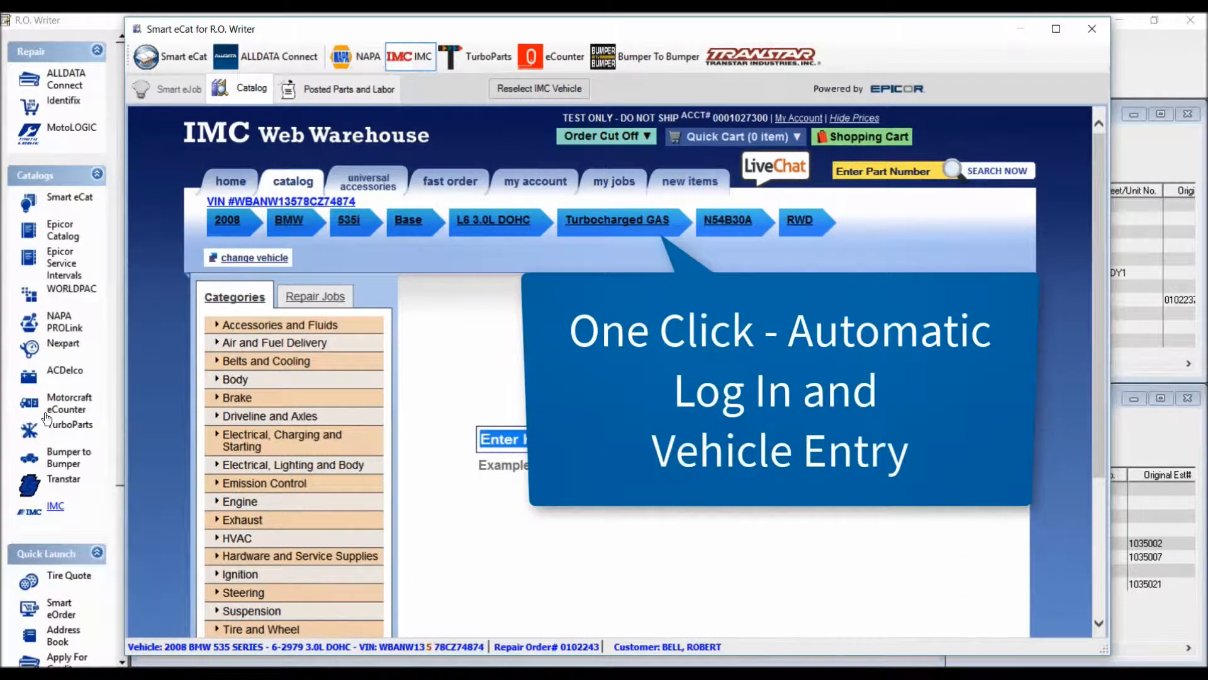
pyautogui.click(237, 404)
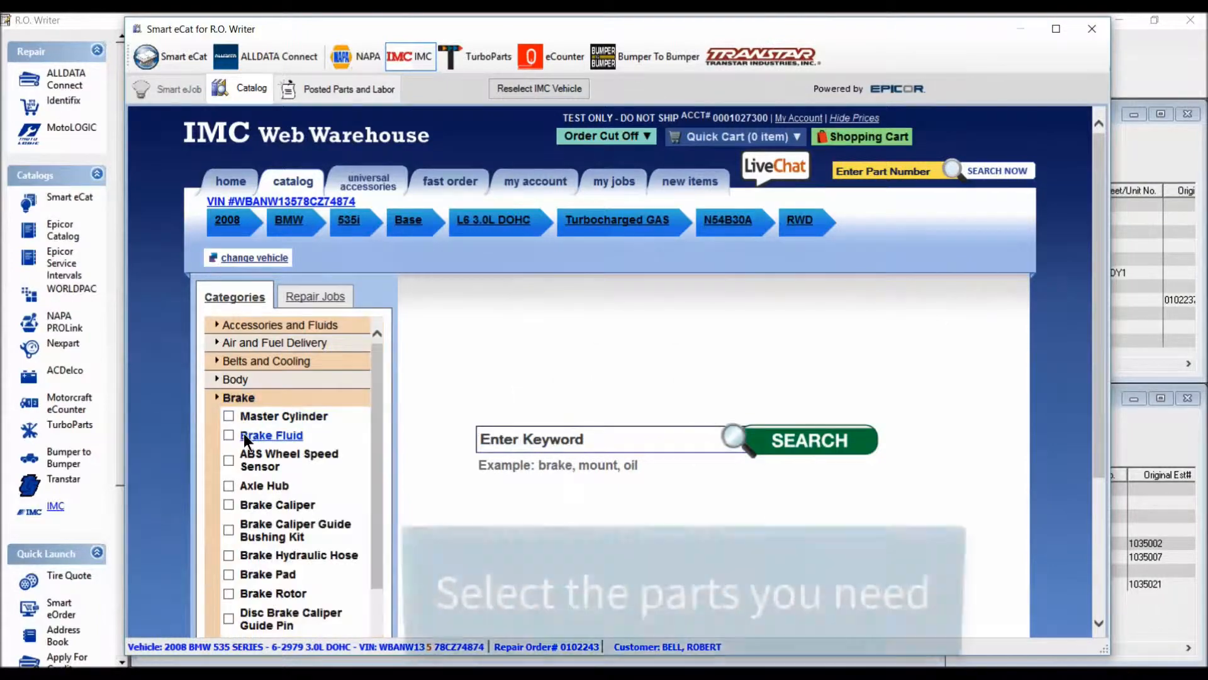
pyautogui.click(228, 573)
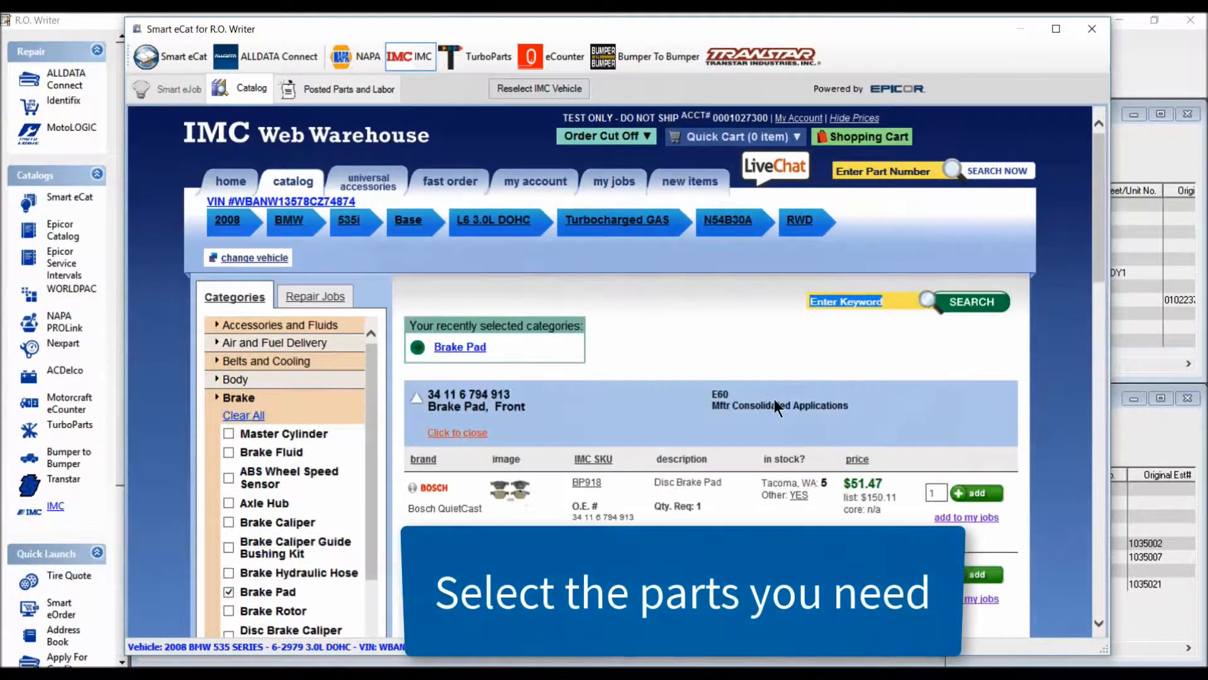
pyautogui.click(862, 136)
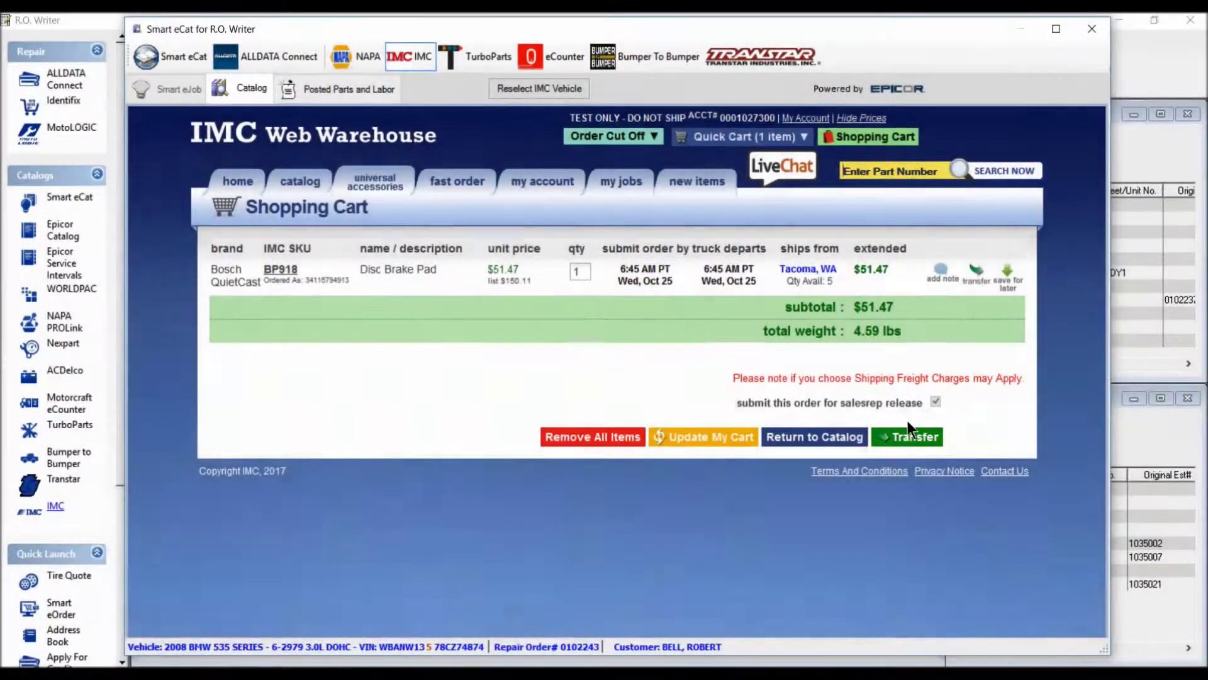
# Step: Transfer the cart's Bosch pad to posted parts at $150.11 and bring up the technician list
pyautogui.click(906, 434)
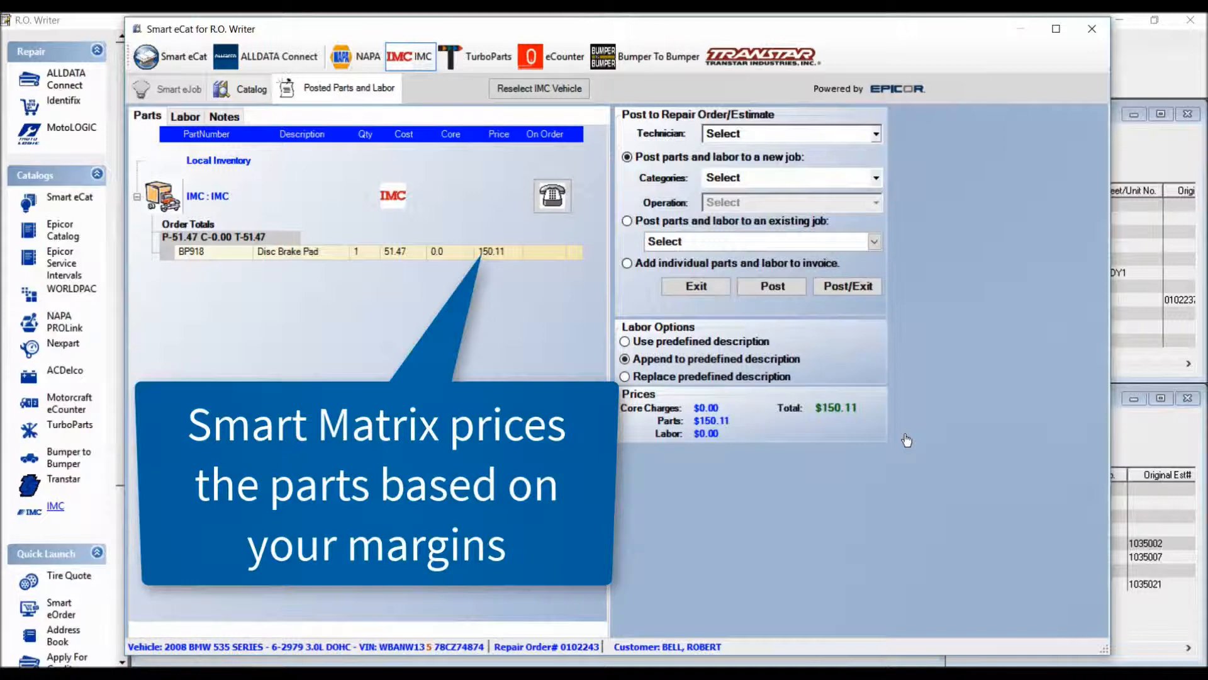
pyautogui.click(873, 137)
pyautogui.click(807, 168)
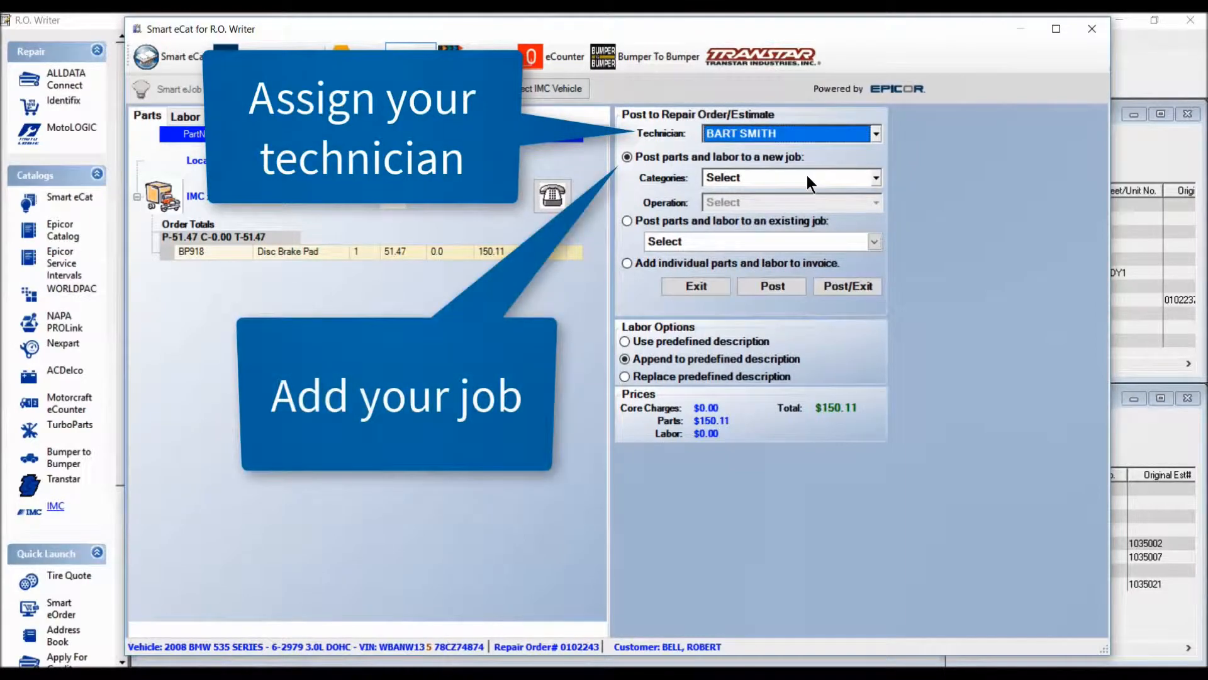
pyautogui.click(807, 178)
pyautogui.click(741, 241)
pyautogui.click(752, 202)
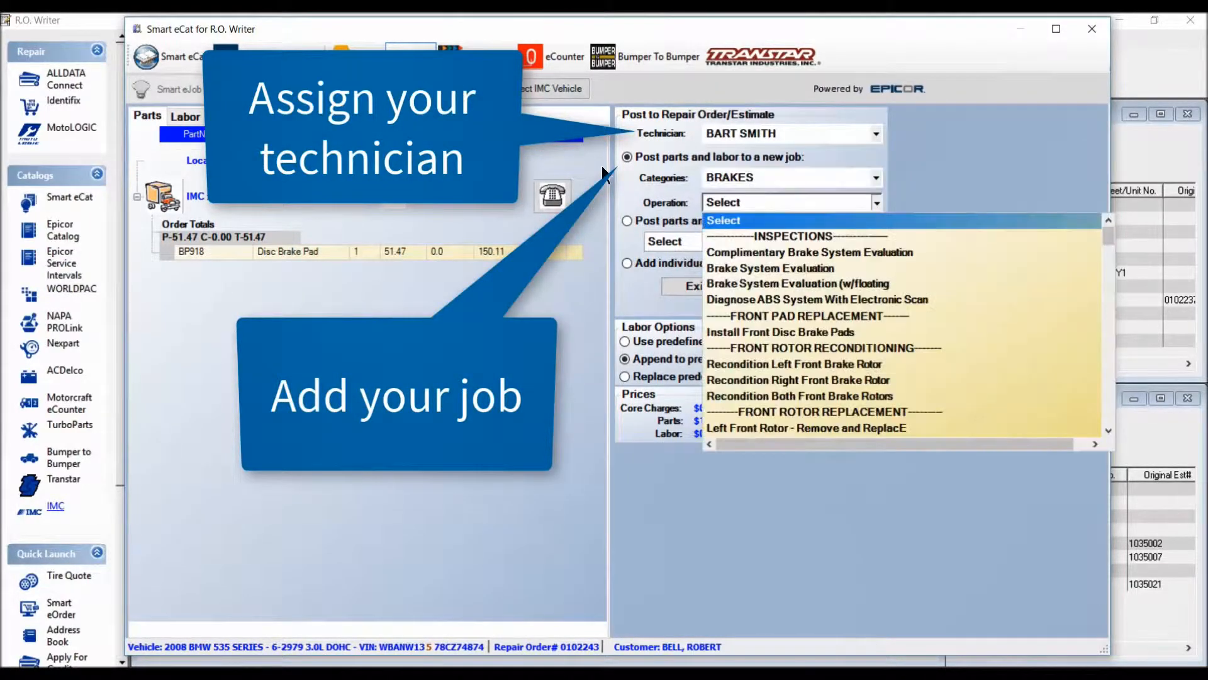
pyautogui.click(756, 331)
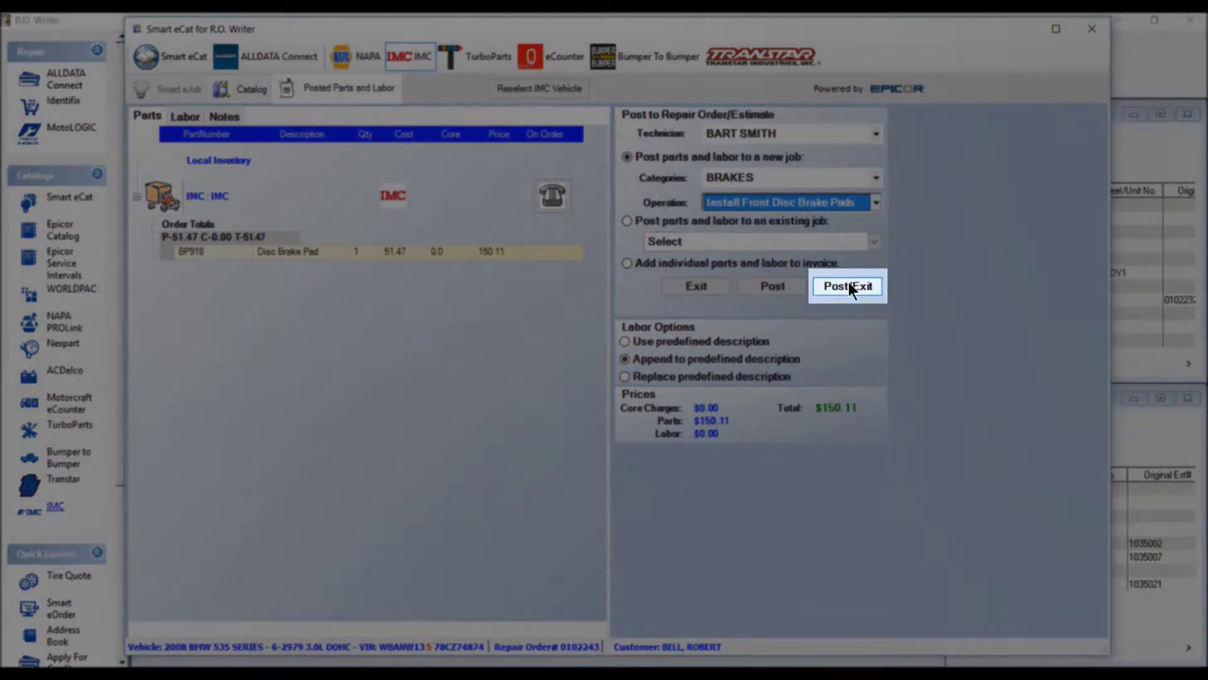
pyautogui.click(849, 283)
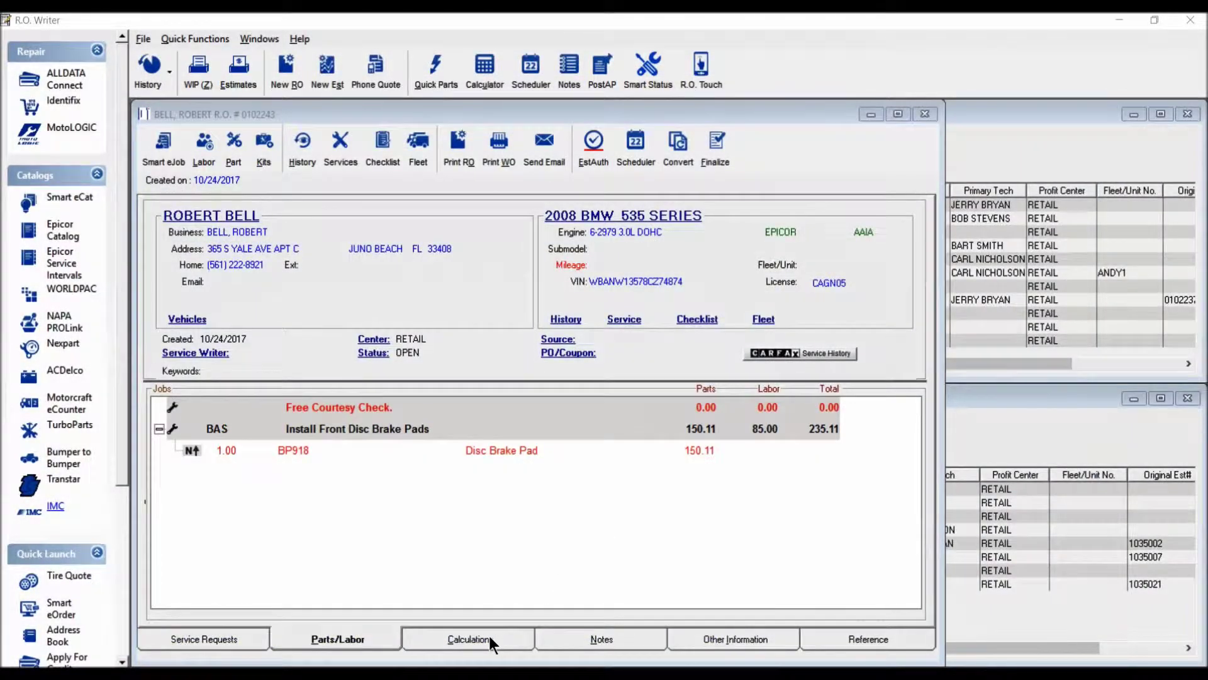
pyautogui.click(491, 639)
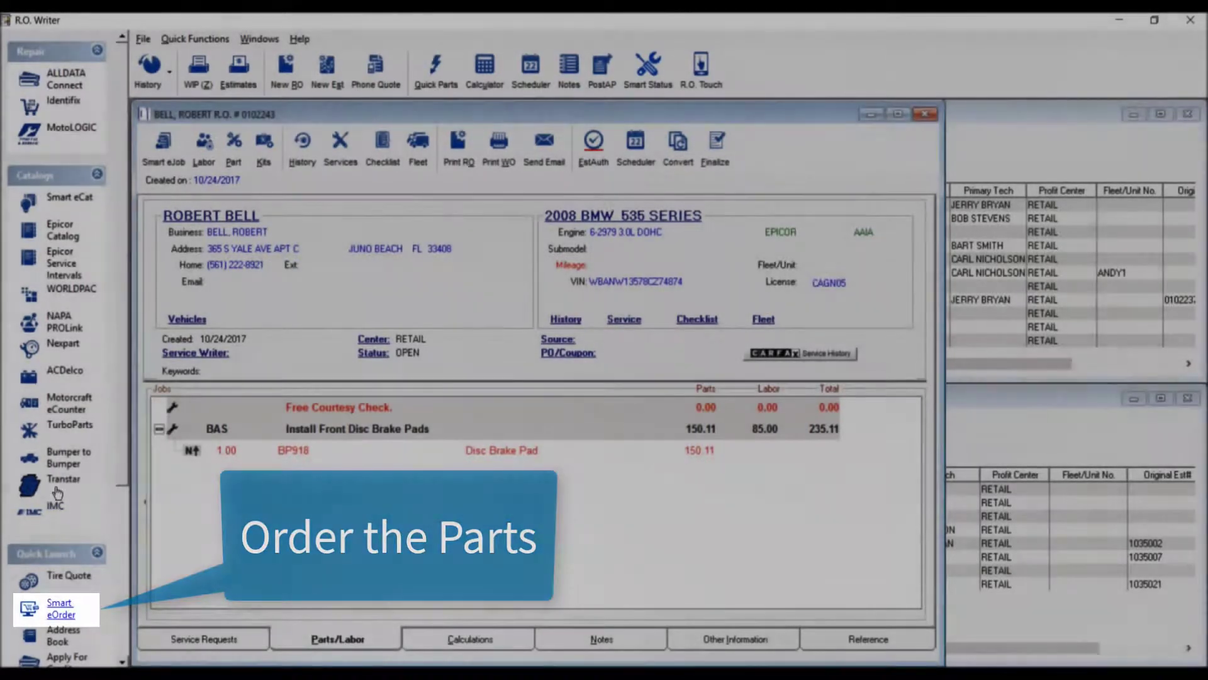
# Step: Launch Smart eOrder for the BP918 pad from IMC at $153.57, one on hand at Canoga Park
pyautogui.click(59, 608)
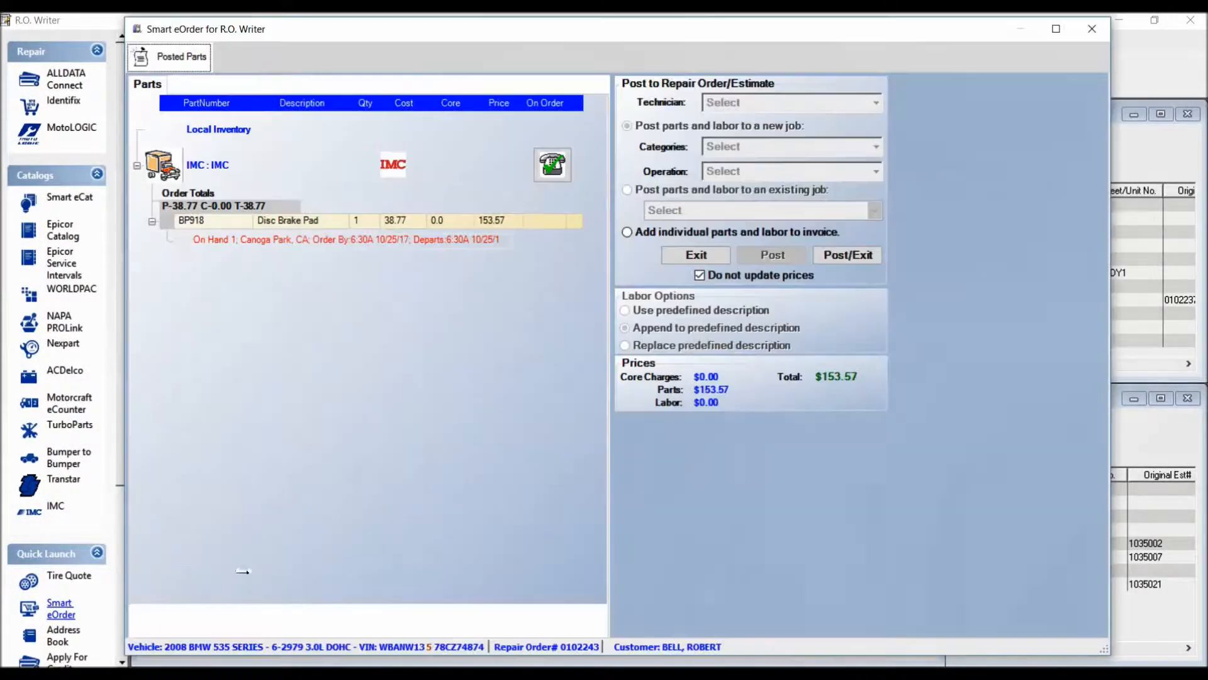